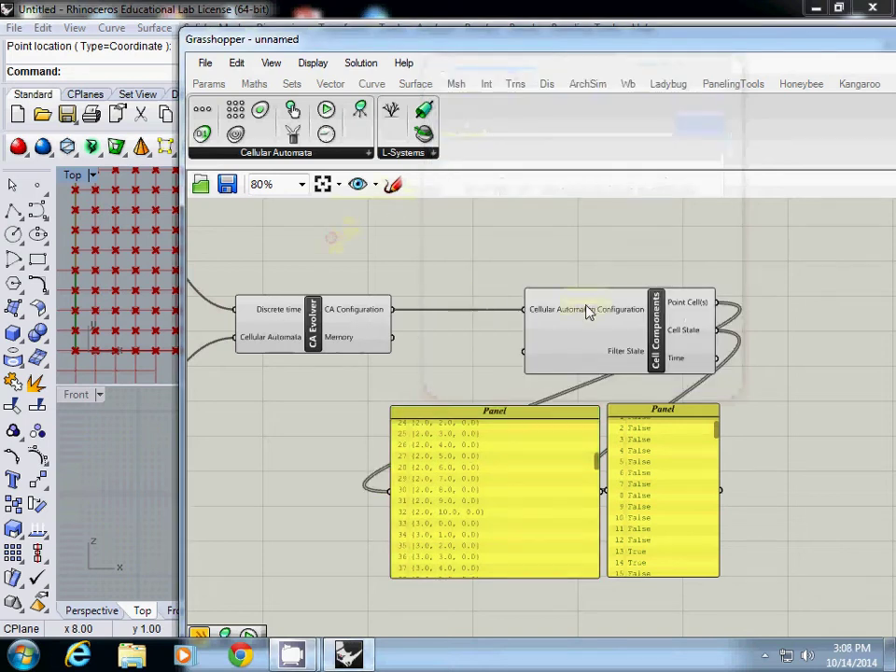
Add a Sphere component beside Cell Components and connect the Point Cell(s) output to its Base input.
right_click_drag(610, 310, 395, 280)
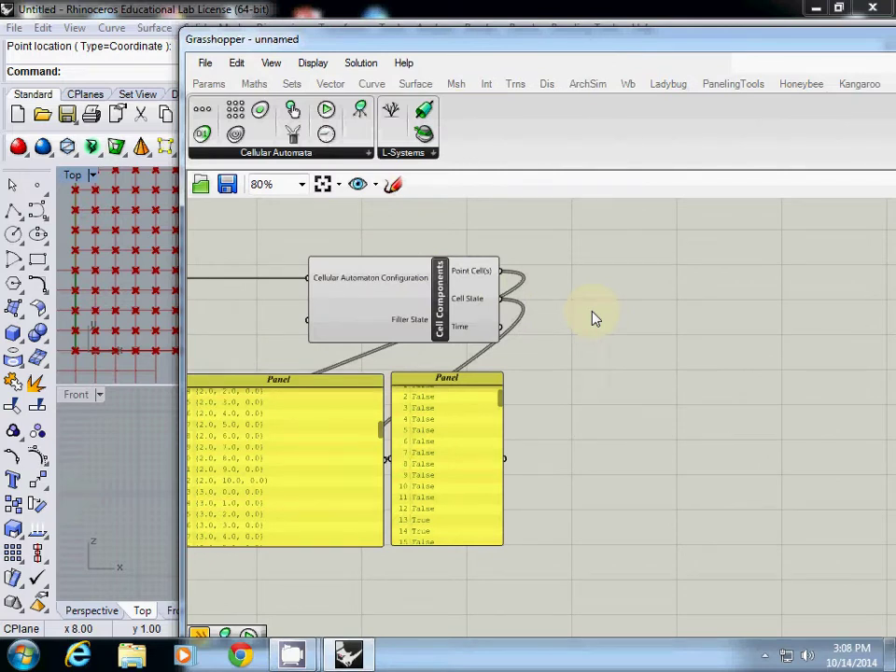
double_click(693, 324)
type("spher")
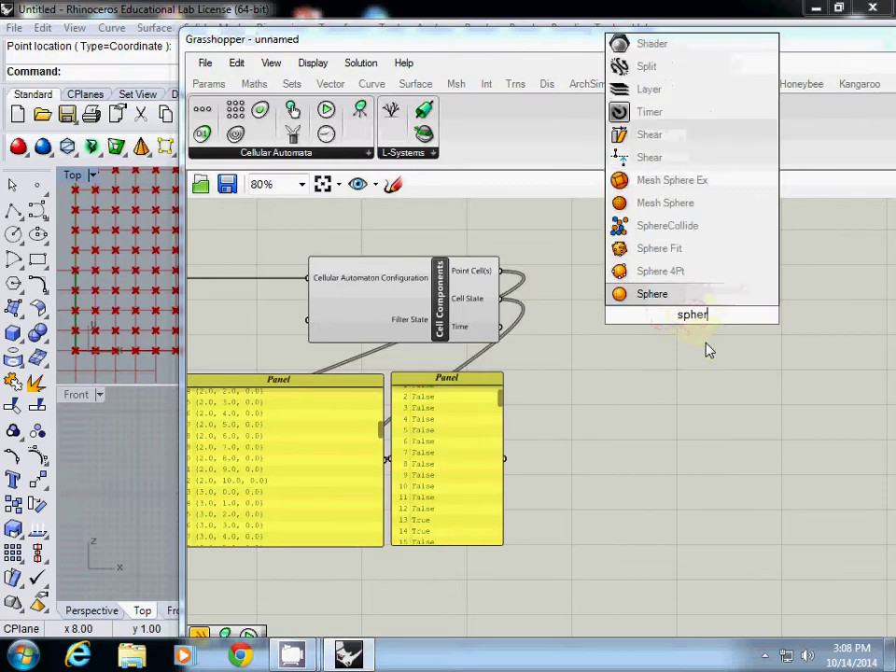
type("e")
key("Return")
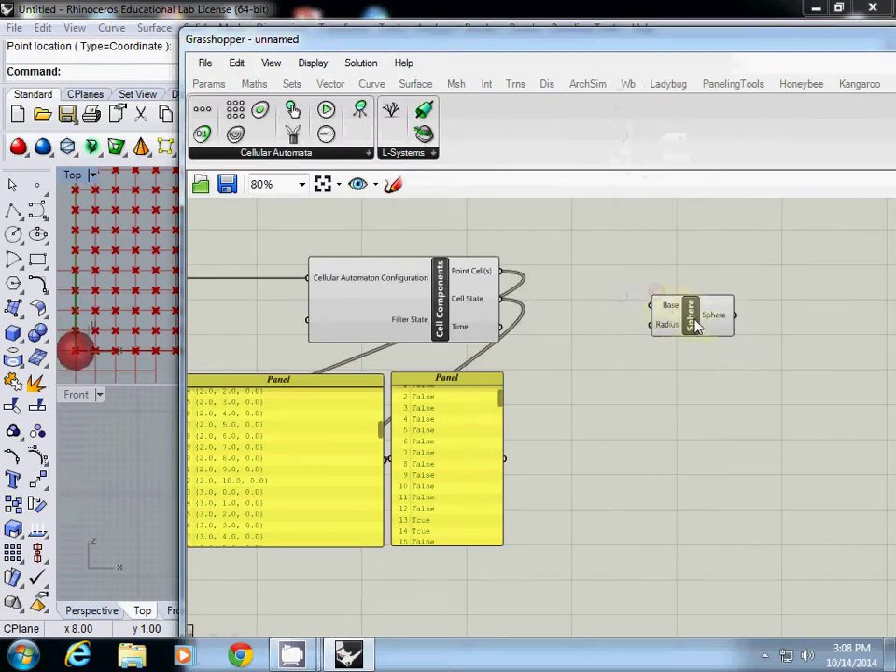
left_click_drag(695, 325, 695, 296)
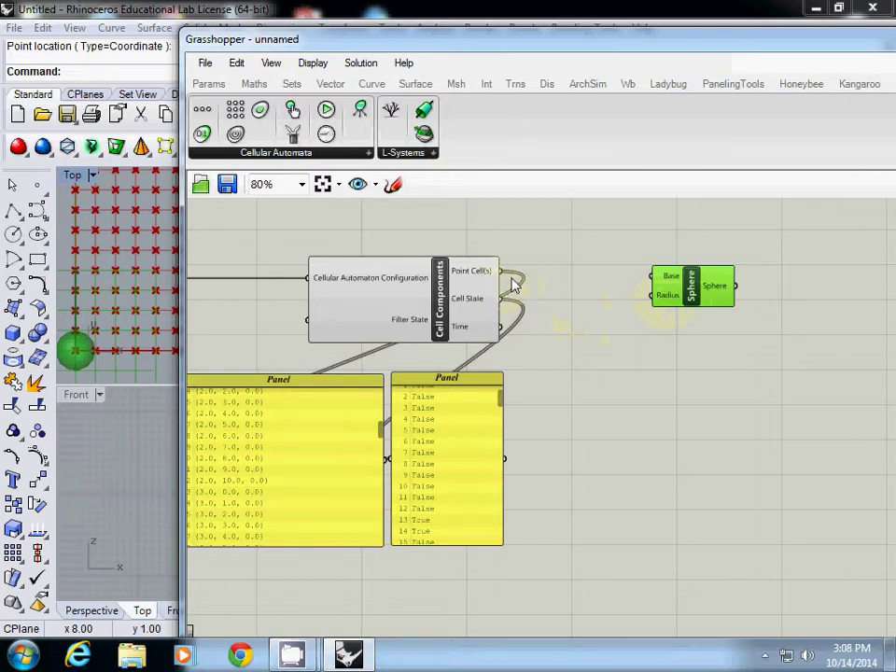
left_click_drag(512, 280, 652, 277)
Connect the Cell State output of Cell Components to the Sphere's Radius input.
right_click_drag(211, 277, 373, 277)
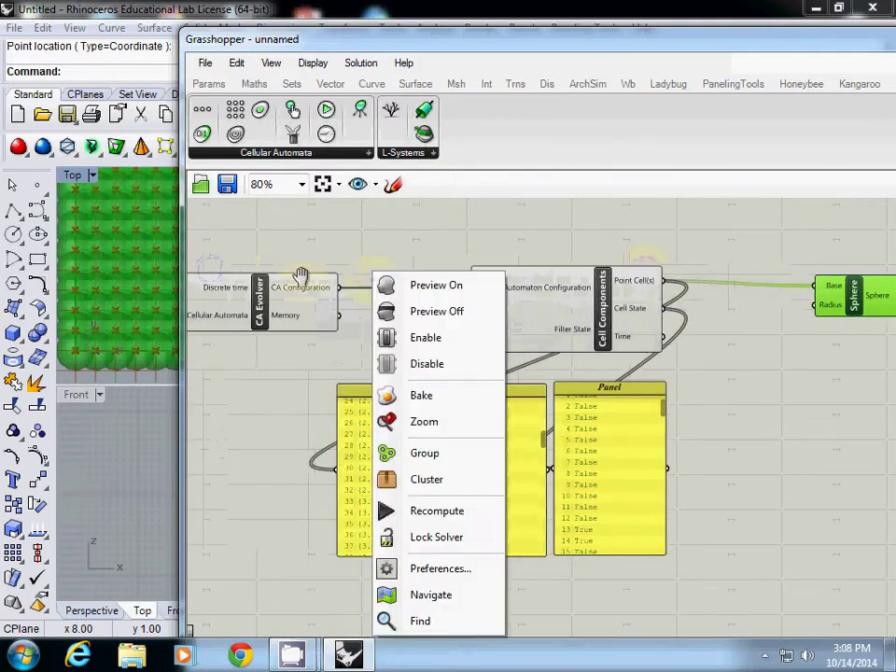
left_click_drag(231, 45, 292, 422)
right_click_drag(201, 268, 242, 287)
scroll(242, 287, "down", 6)
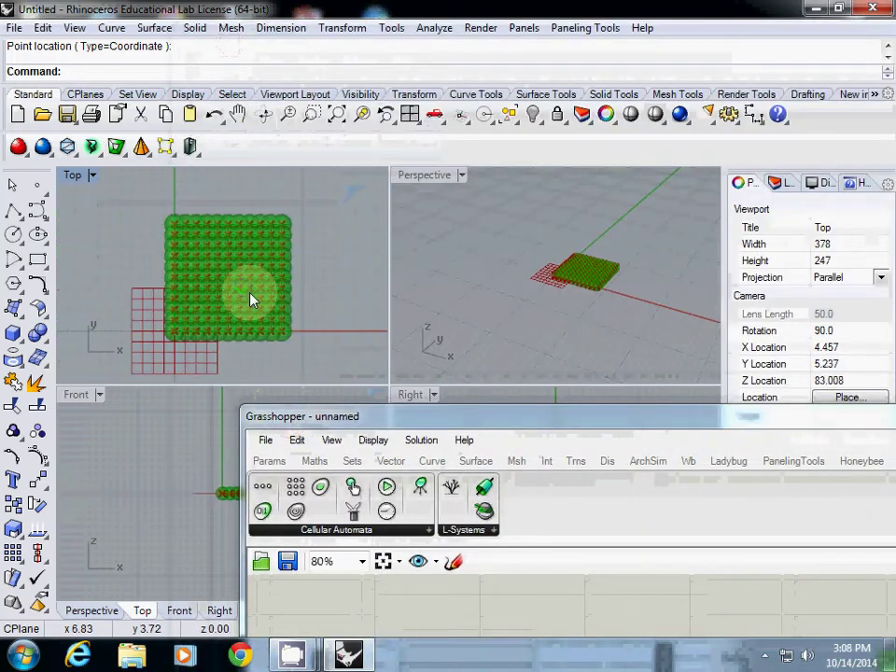
left_click_drag(410, 411, 119, 259)
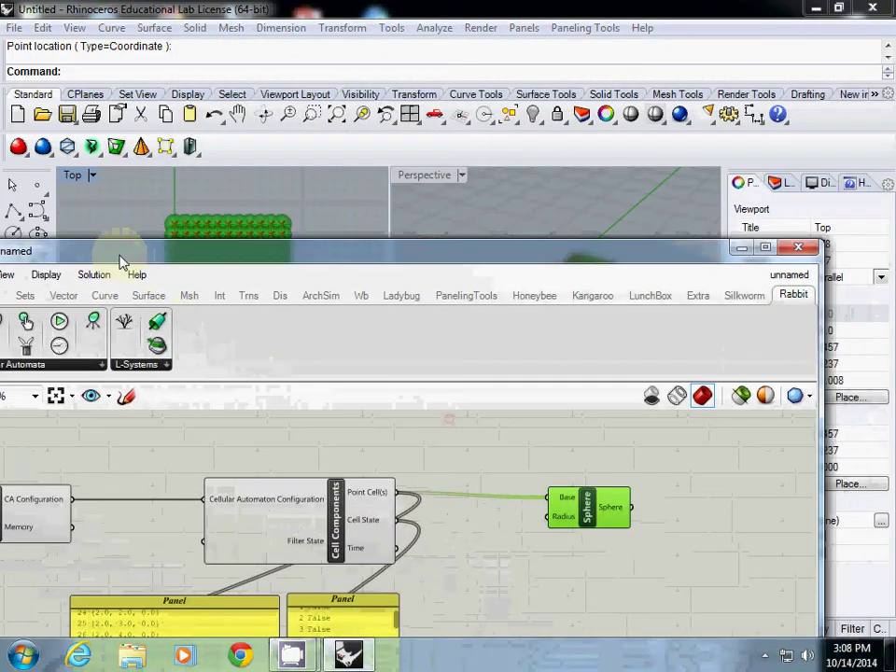
right_click_drag(463, 548, 481, 505)
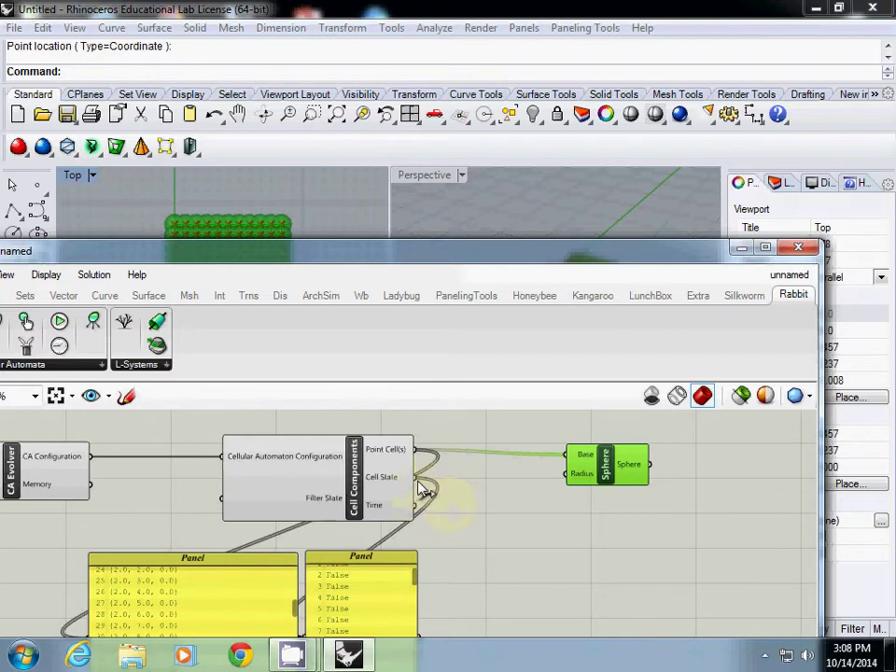
left_click_drag(422, 489, 563, 481)
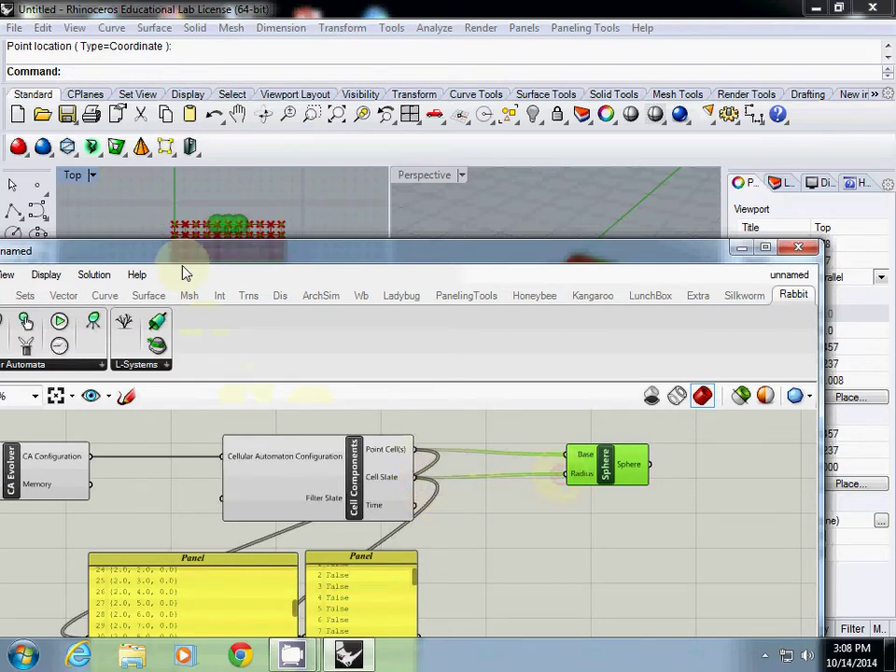
Vary the number slider feeding Discrete Time from 5 up to 50 to preview the automaton's evolution in the Top view.
left_click_drag(199, 253, 365, 387)
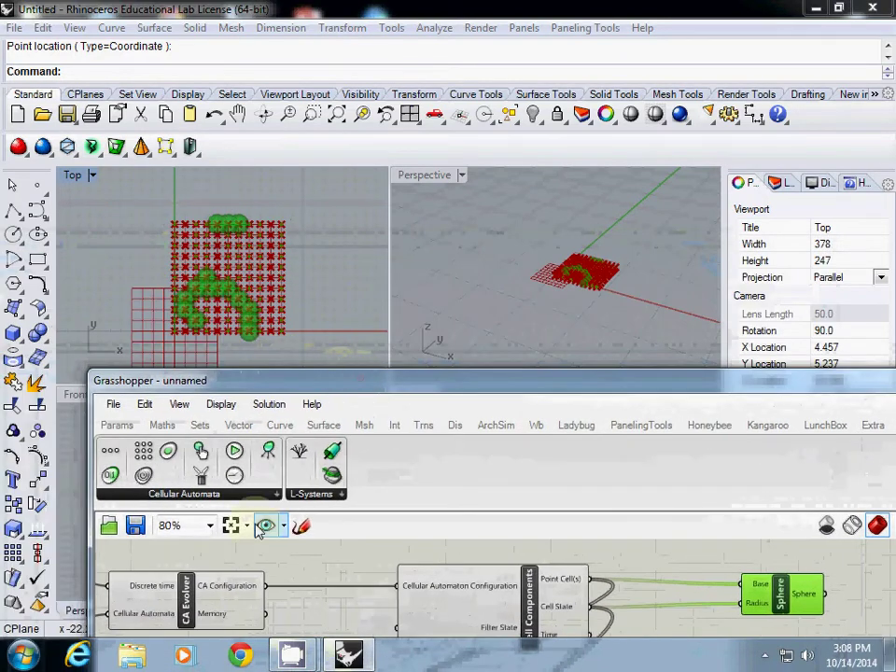
right_click_drag(273, 555, 437, 556)
right_click_drag(322, 572, 457, 634)
right_click_drag(295, 572, 454, 574)
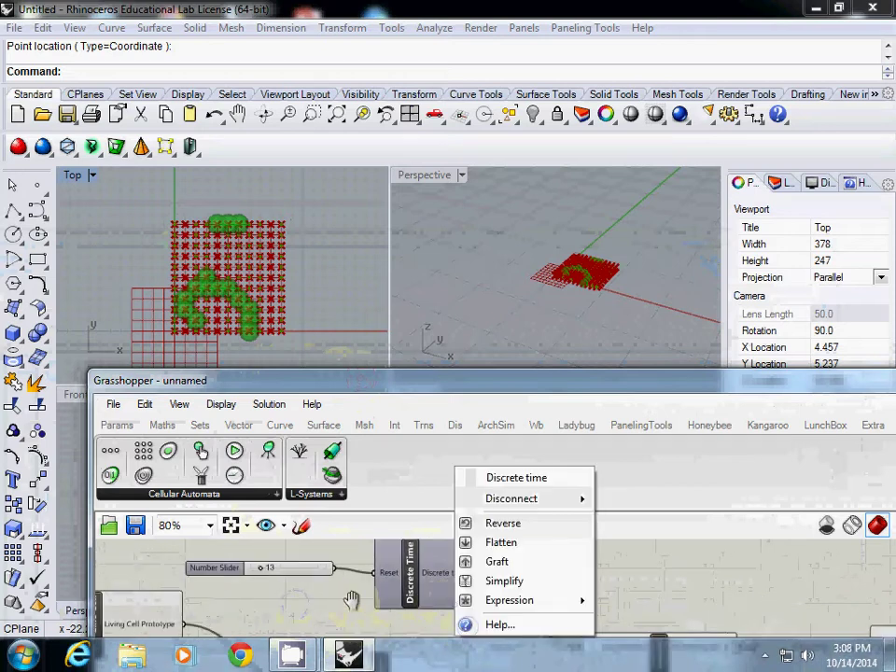
scroll(260, 577, "up", 3)
left_click(262, 586)
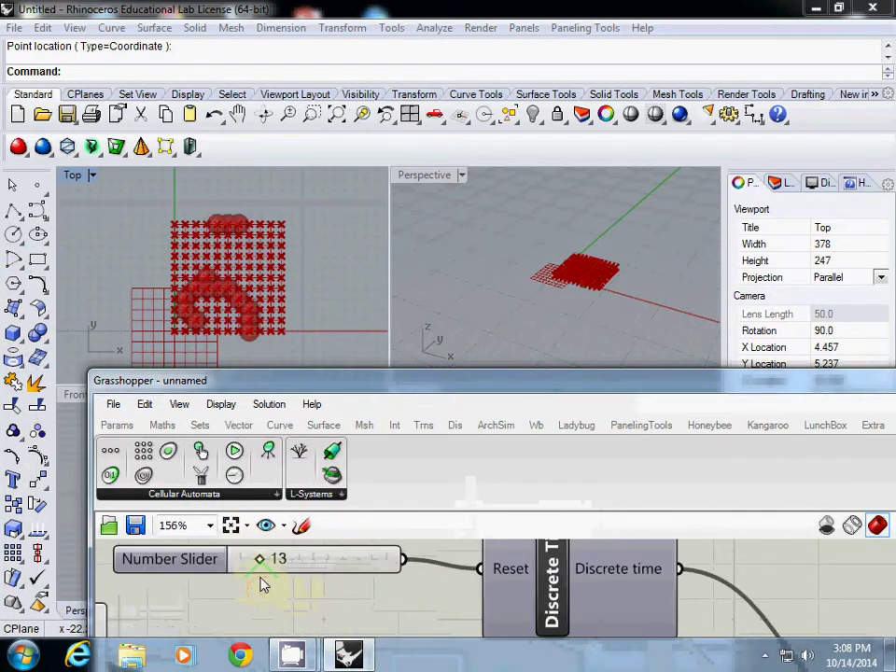
left_click_drag(262, 567, 233, 565)
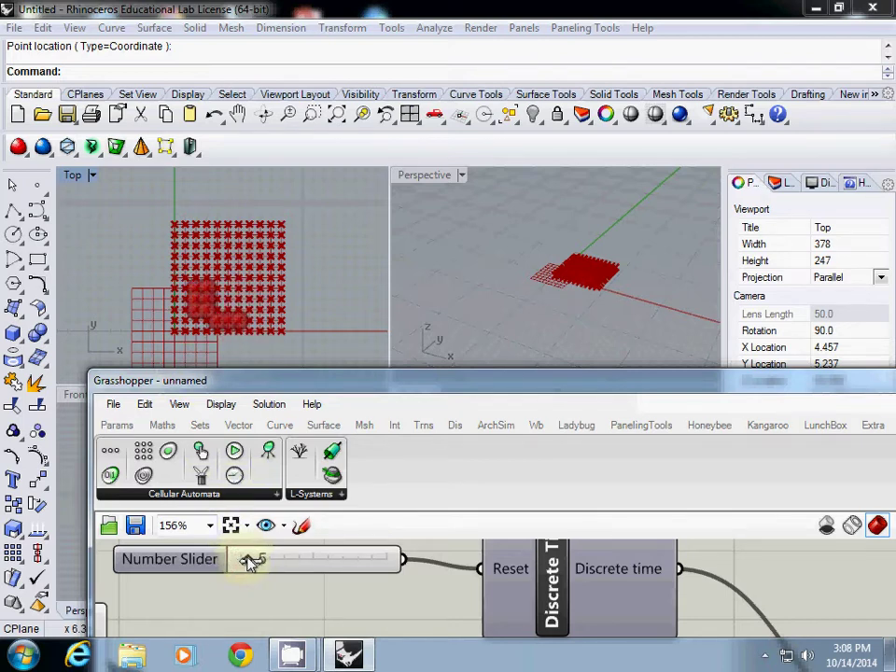
left_click_drag(249, 558, 314, 560)
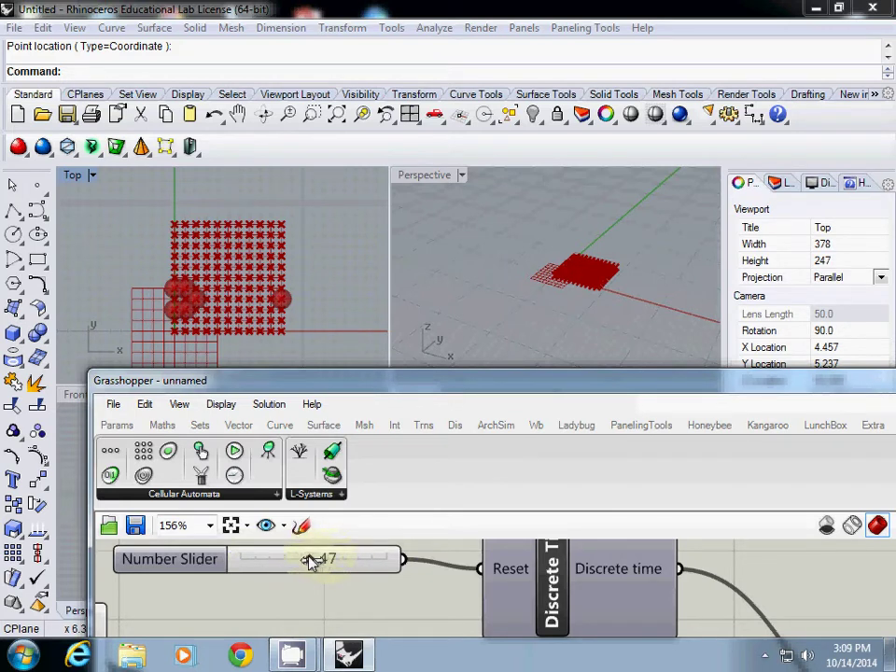
left_click_drag(314, 561, 318, 560)
left_click_drag(257, 383, 272, 183)
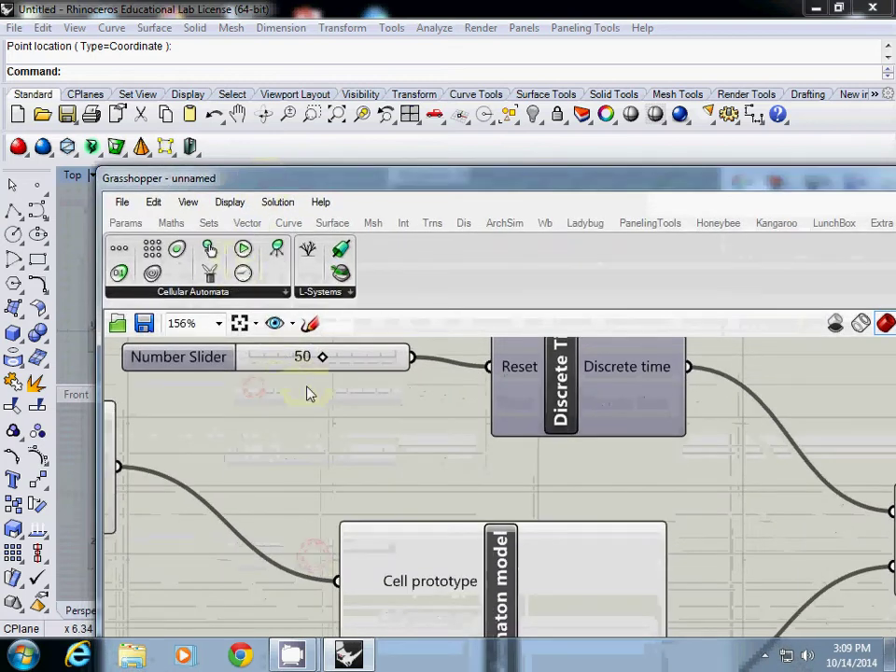
scroll(254, 466, "down", 3)
right_click_drag(197, 539, 336, 394)
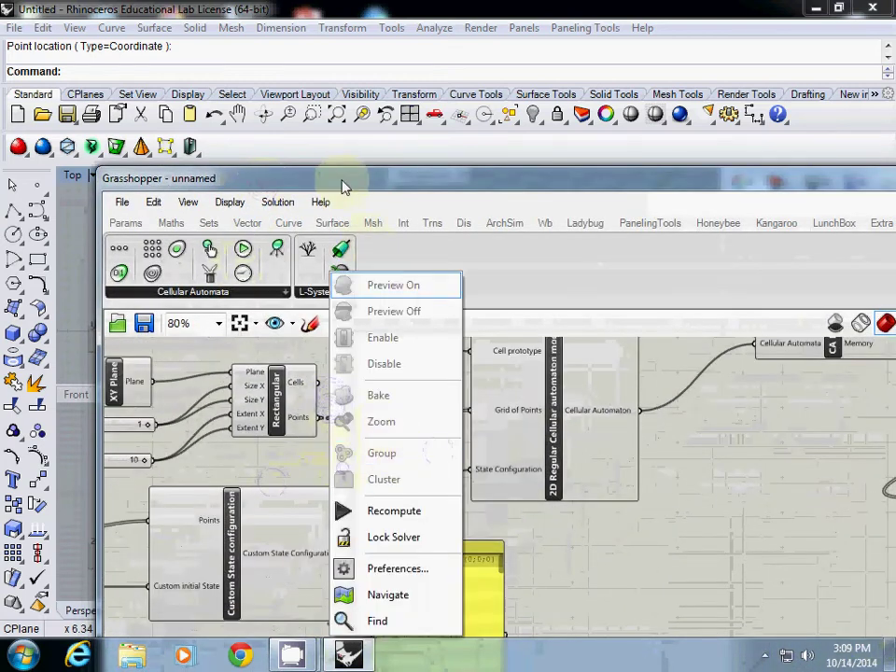
left_click_drag(342, 179, 264, 386)
double_click(184, 296)
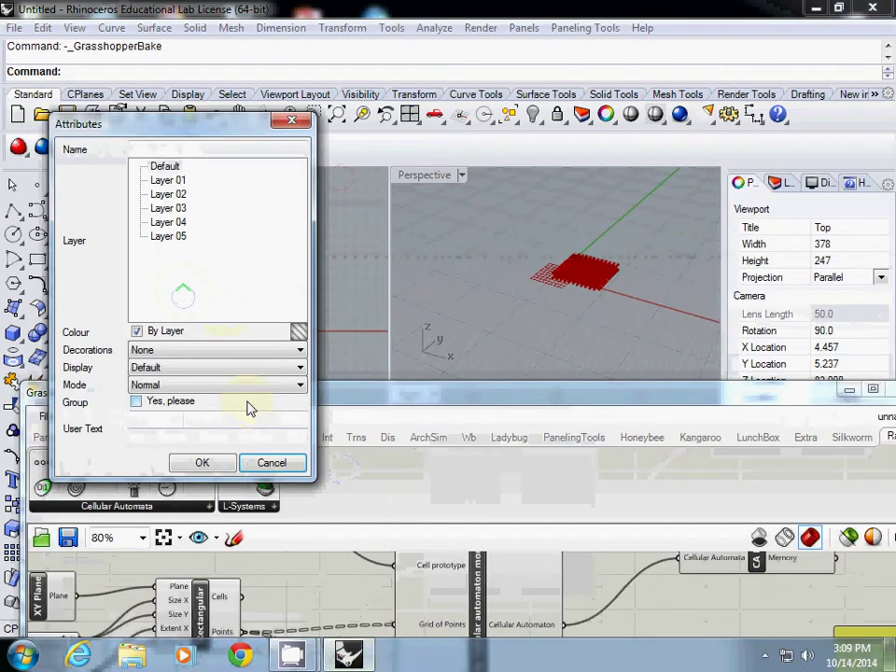
left_click(257, 465)
Add a Division component below the Sphere and connect the Cell State output to its A input.
left_click_drag(313, 393, 273, 244)
scroll(413, 475, "down", 2)
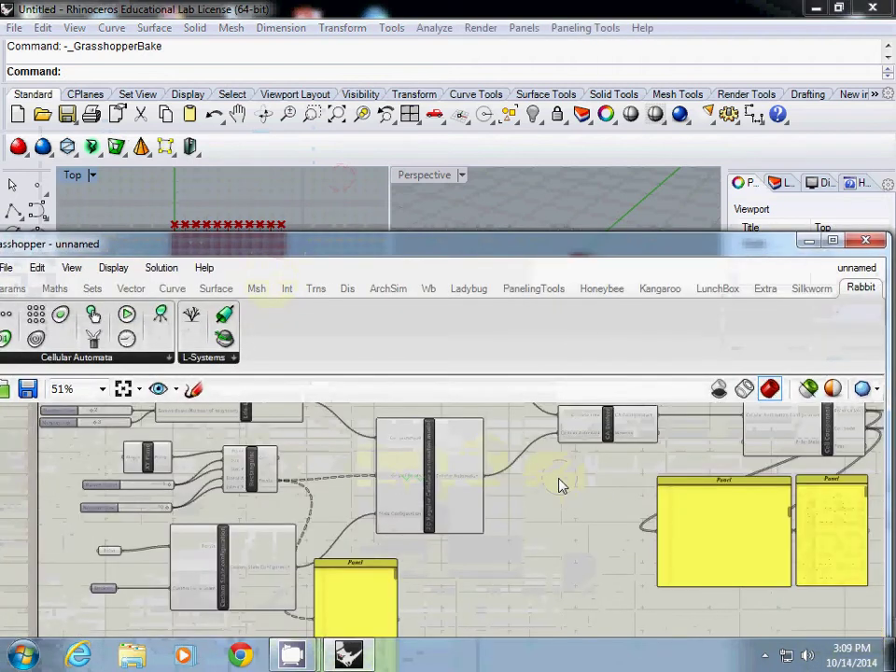
right_click_drag(562, 481, 438, 511)
right_click_drag(550, 479, 422, 474)
right_click_drag(576, 482, 450, 468)
scroll(559, 481, "up", 4)
right_click_drag(529, 470, 434, 557)
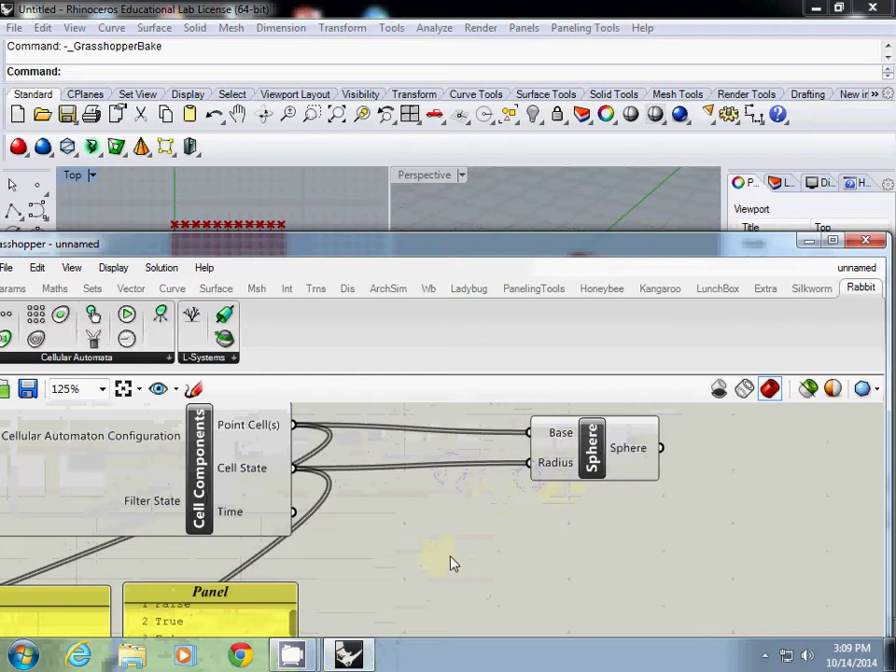
double_click(452, 562)
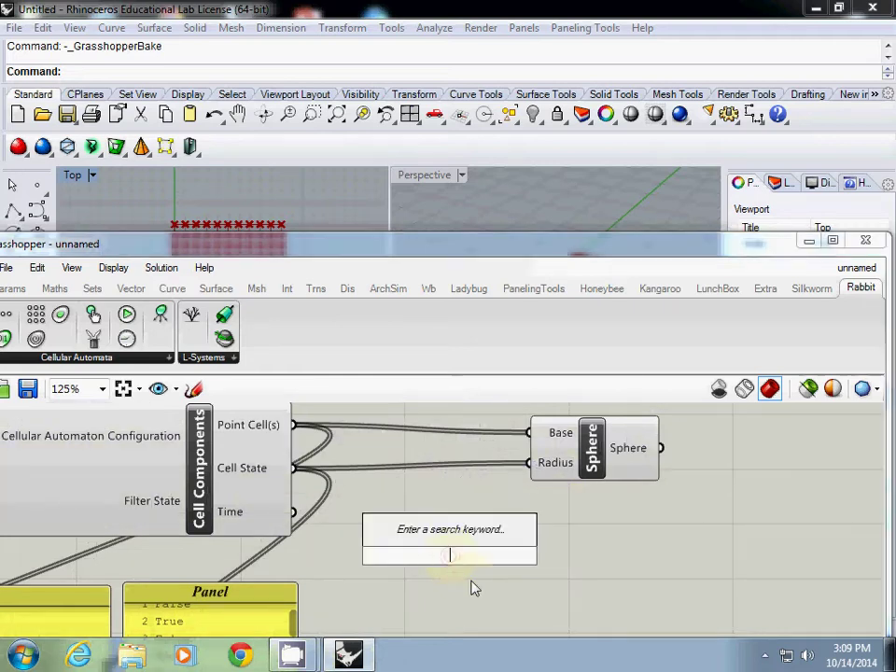
type("divd")
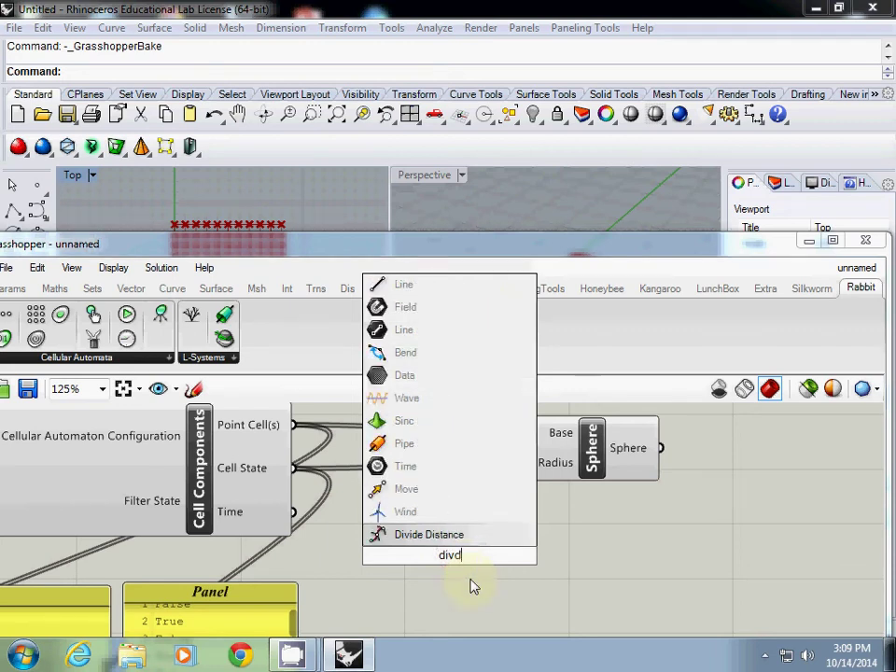
key("BackSpace")
type("ision")
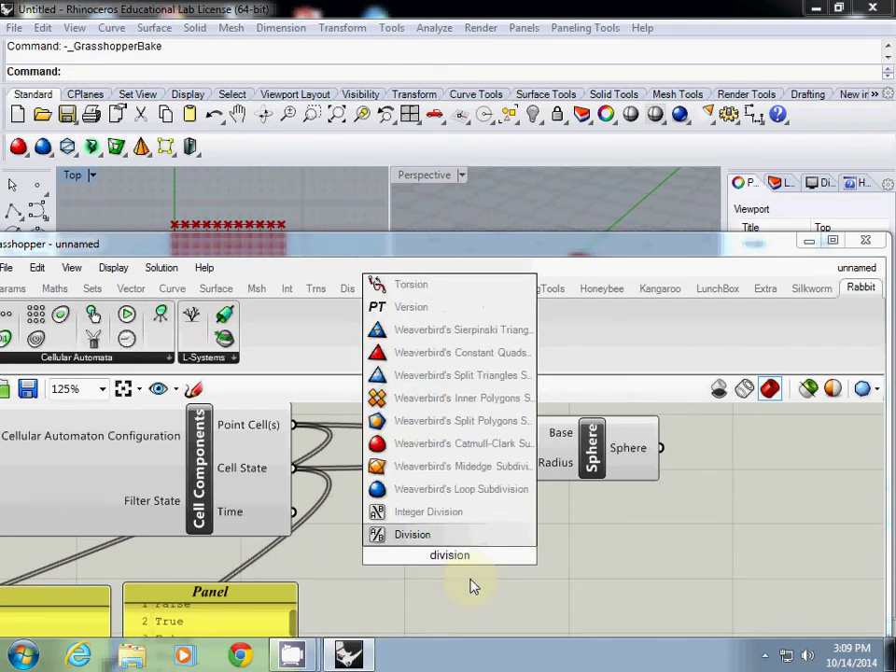
key("Return")
left_click_drag(295, 512, 375, 523)
left_click_drag(301, 470, 477, 537)
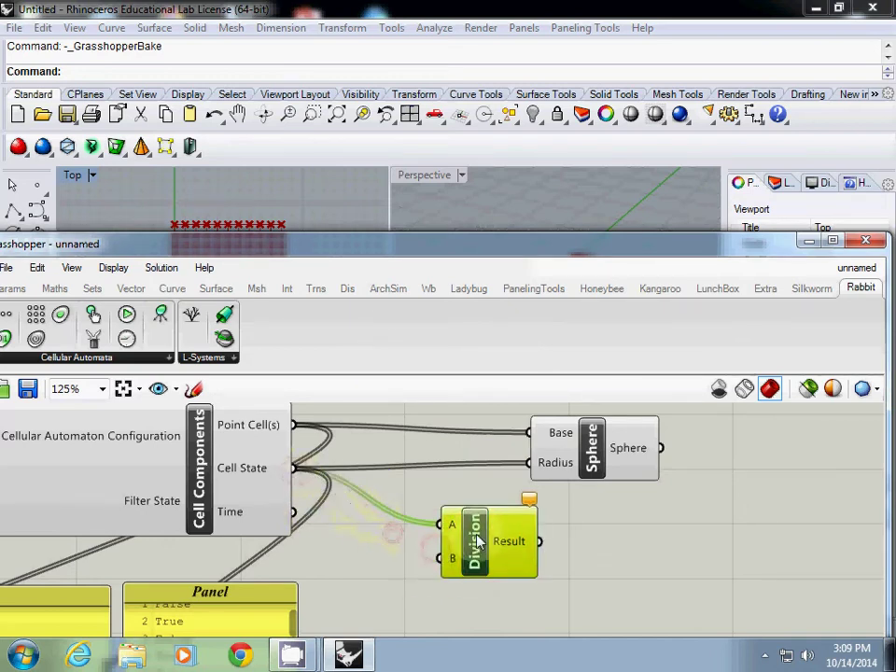
Create a number slider with value 2 and connect it to the Division component's B input.
right_click(377, 572)
double_click(356, 565)
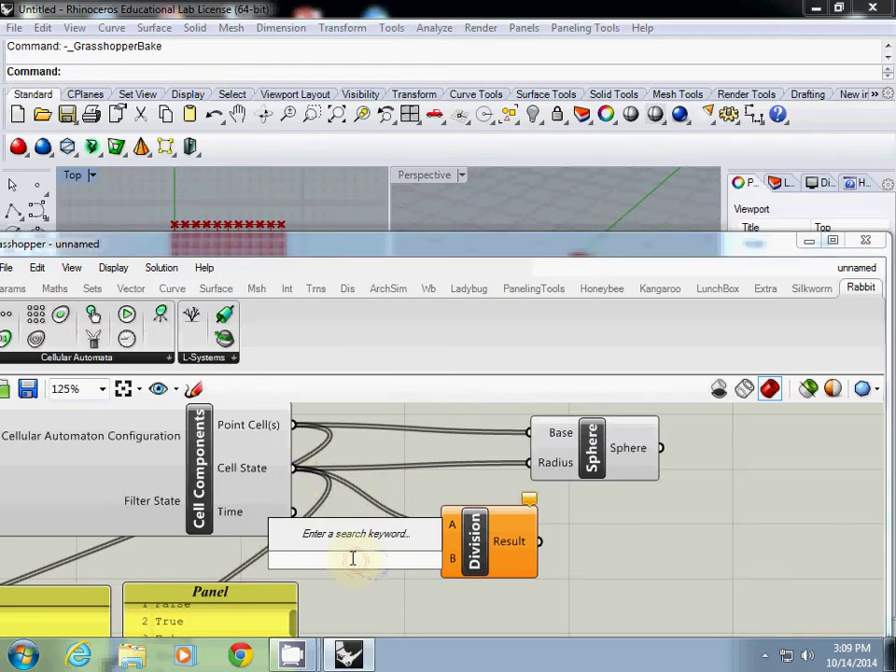
type("2")
left_click(403, 585)
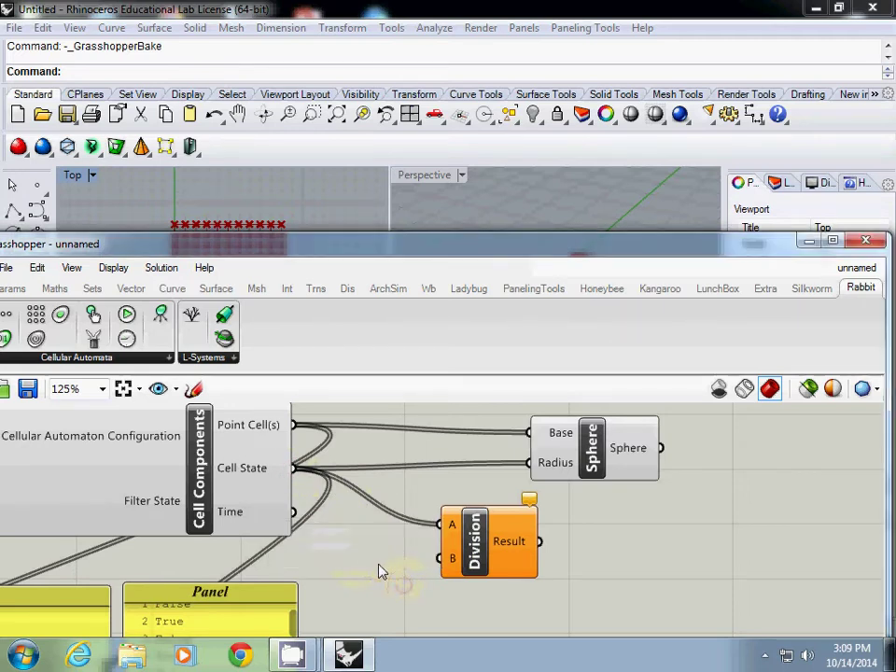
double_click(376, 565)
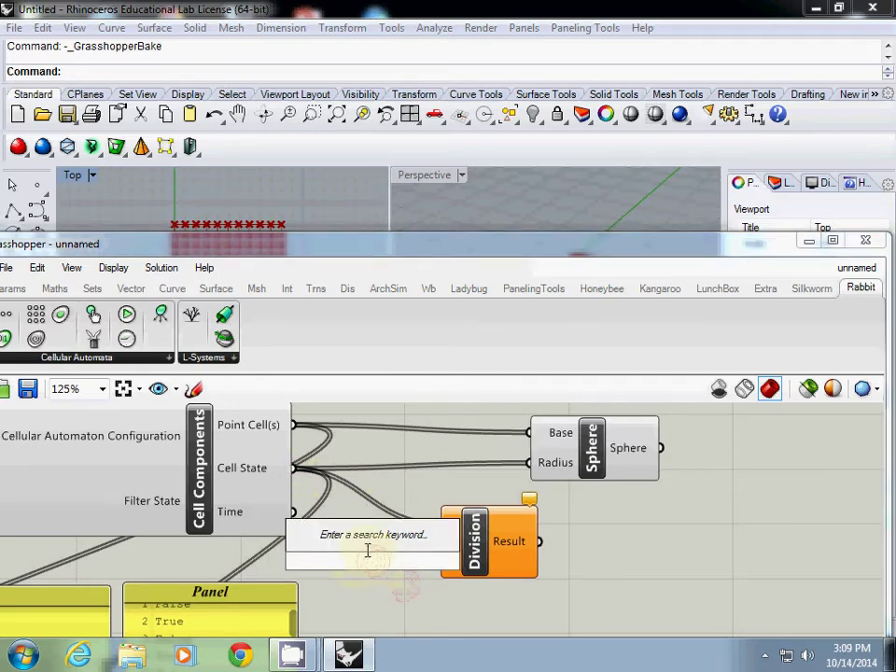
type("2")
key("Return")
left_click_drag(410, 570, 440, 559)
Connect the Division result to the Sphere's Radius, move the Sphere further away, and inspect the spheres in the Top view.
left_click_drag(539, 542, 530, 464)
left_click_drag(592, 471, 695, 476)
left_click_drag(235, 244, 258, 388)
right_click_drag(213, 301, 186, 299)
scroll(241, 285, "up", 6)
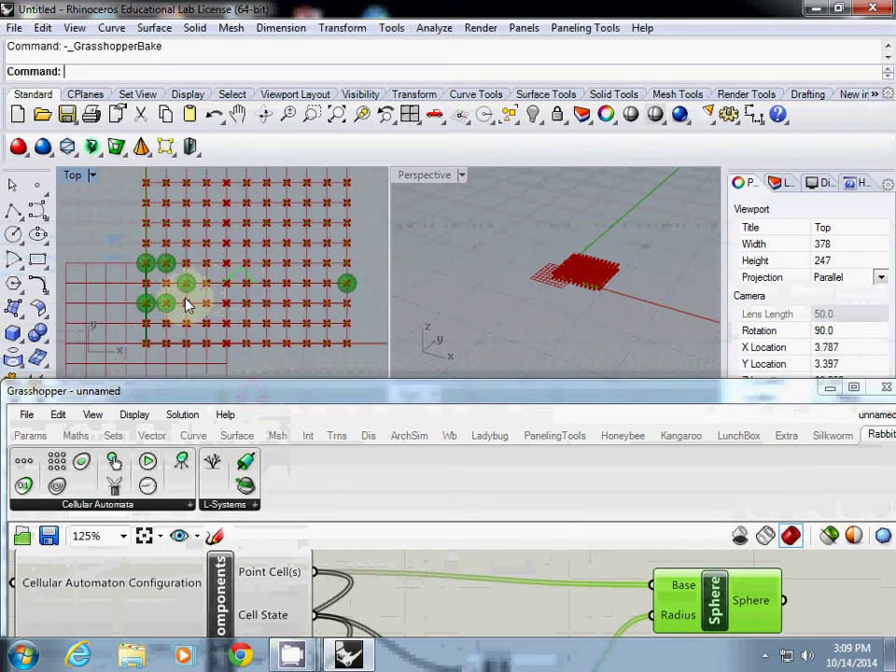
Scrub the number slider feeding Discrete Time through lower values such as 5 and leave it at 12.
left_click_drag(322, 405, 471, 268)
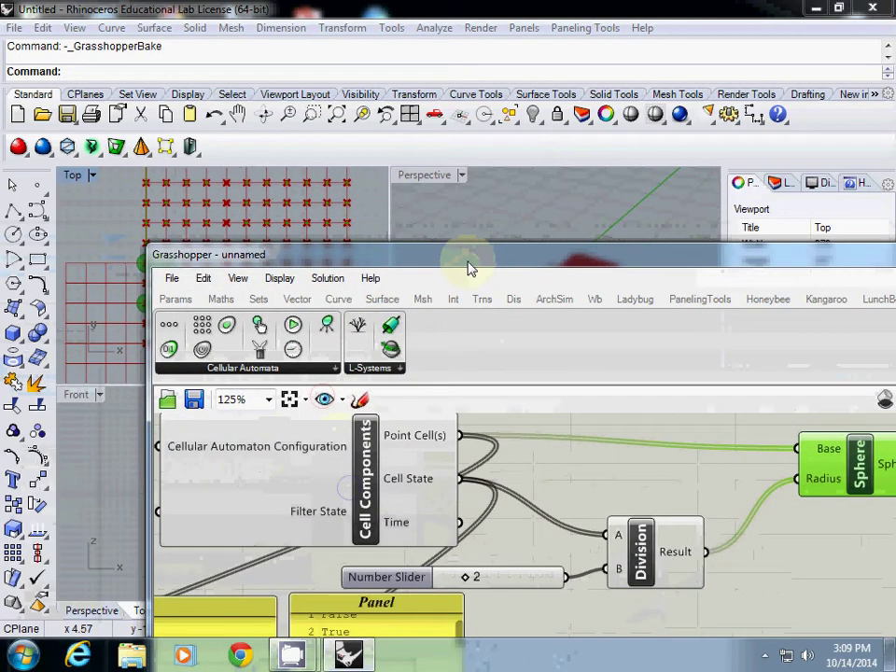
right_click_drag(406, 488, 546, 515)
scroll(544, 516, "down", 3)
right_click_drag(388, 492, 546, 483)
right_click_drag(388, 491, 579, 523)
right_click_drag(337, 462, 534, 506)
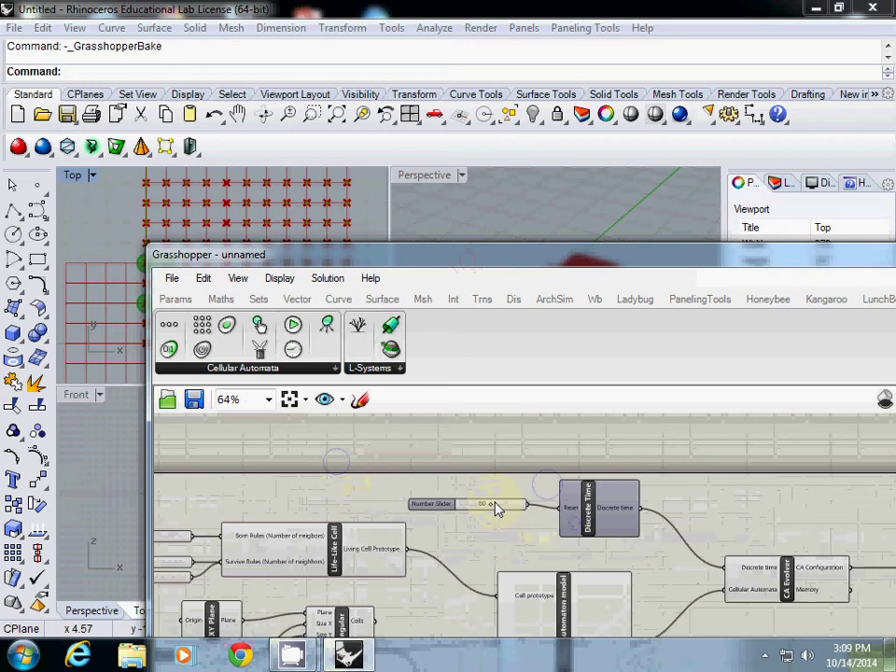
scroll(497, 508, "up", 3)
left_click_drag(372, 261, 421, 352)
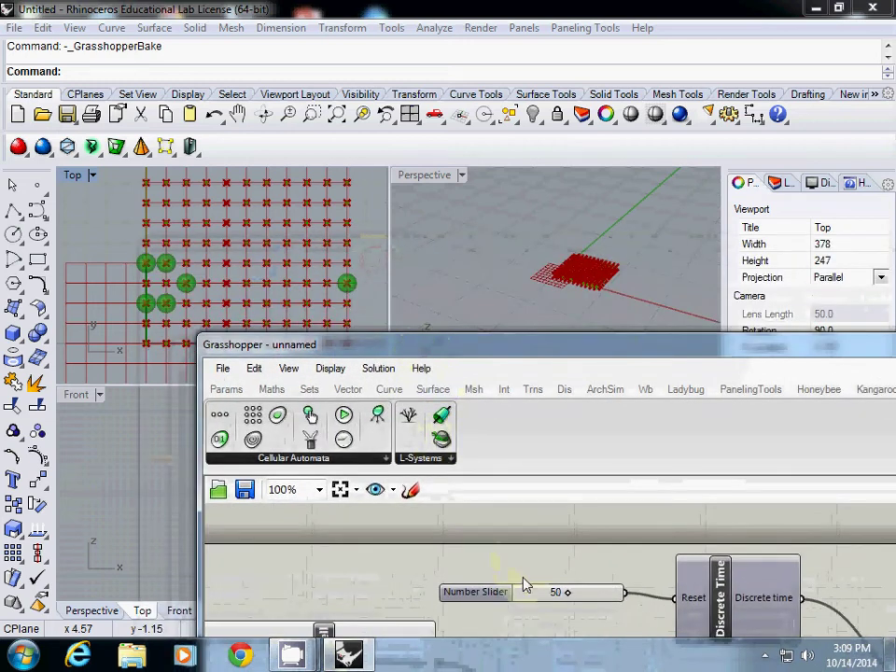
left_click_drag(546, 595, 535, 598)
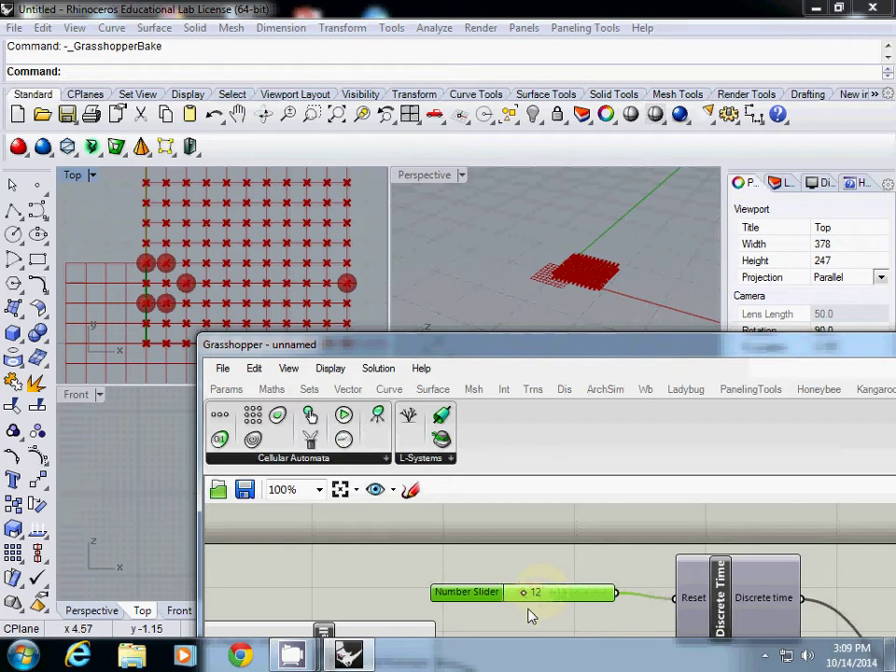
left_click(529, 616)
mouse_move(522, 597)
left_mouse_down()
mouse_move(513, 593)
mouse_move(511, 602)
left_mouse_up()
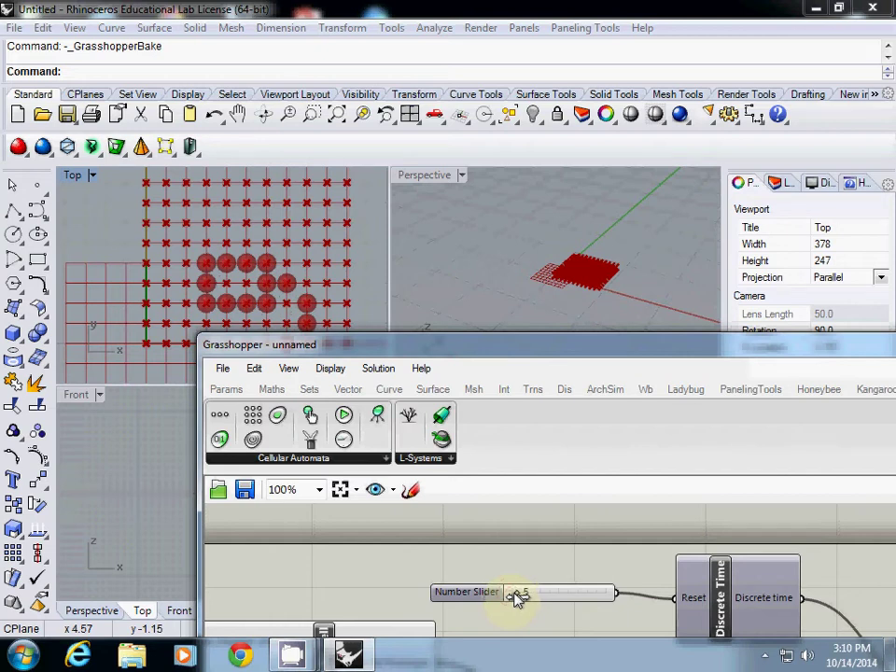
left_click_drag(518, 594, 525, 593)
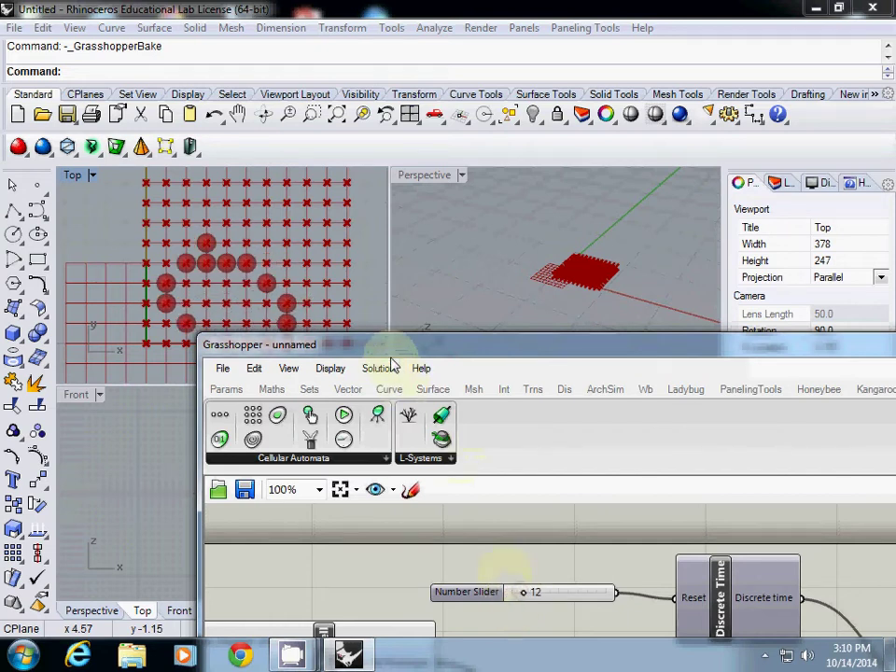
Replace the Point parameter feeding Custom State Configuration with a new set of grid points picked in the Top view, starting at 1,1.
left_click_drag(392, 346, 507, 65)
scroll(546, 437, "down", 4)
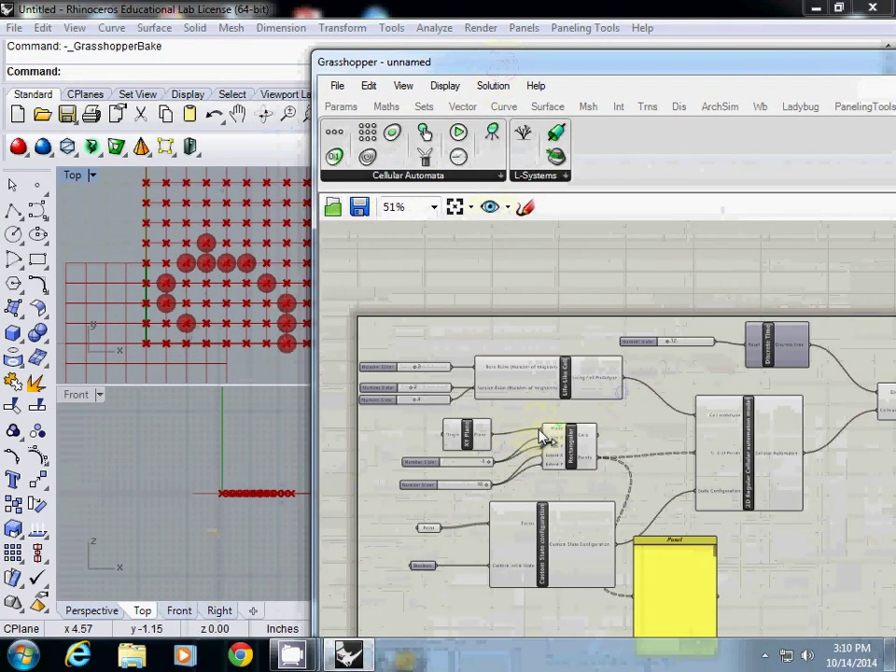
right_click_drag(503, 514, 546, 362)
scroll(546, 361, "up", 4)
right_click_drag(433, 437, 494, 450)
left_click(421, 422)
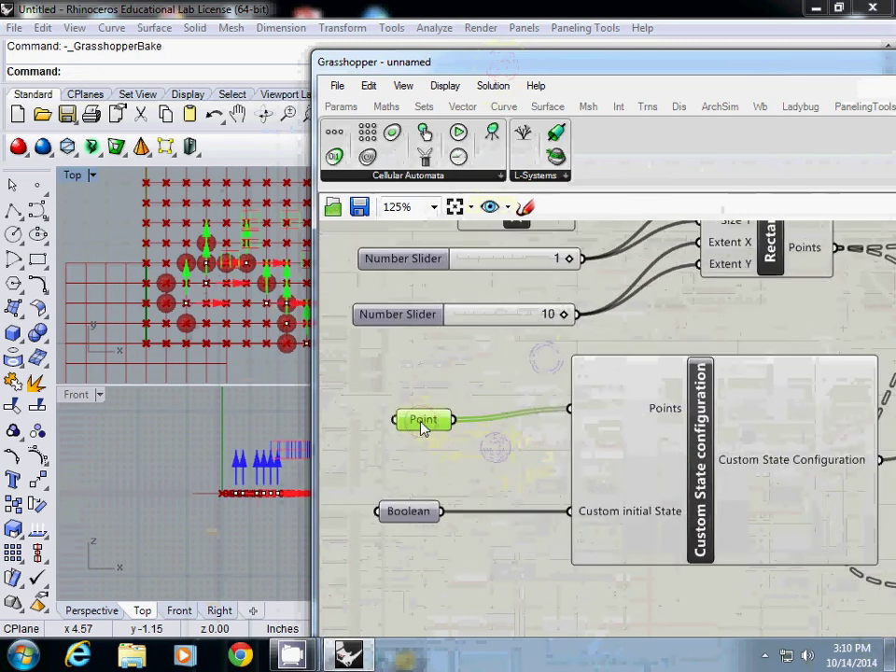
right_click(423, 425)
left_click(485, 501)
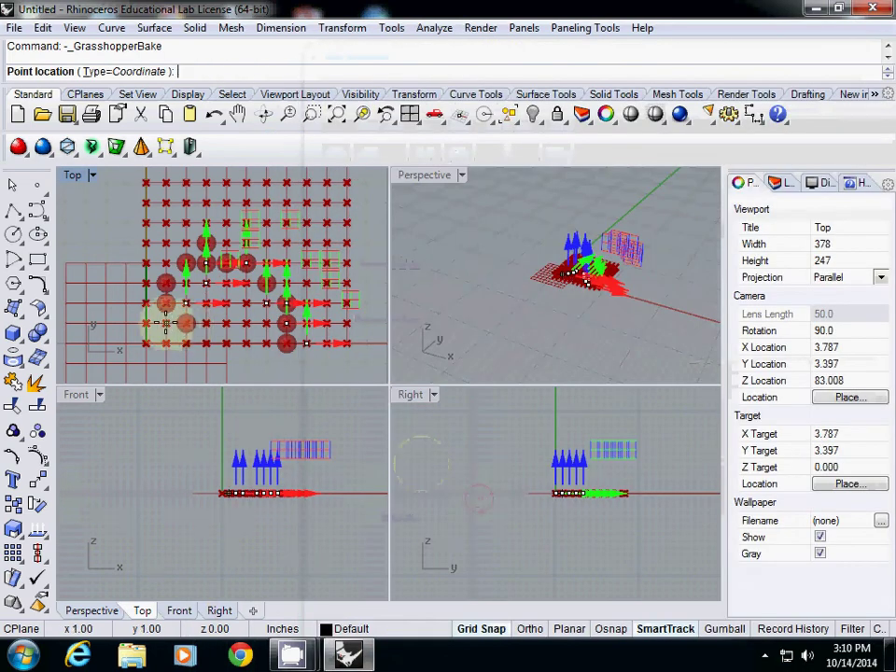
left_click(165, 323)
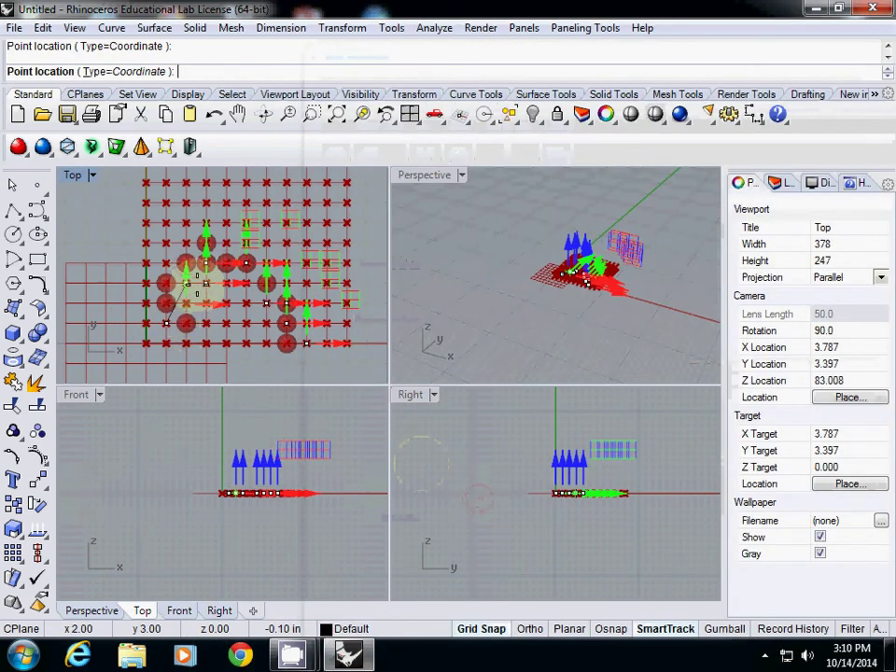
left_click(206, 284)
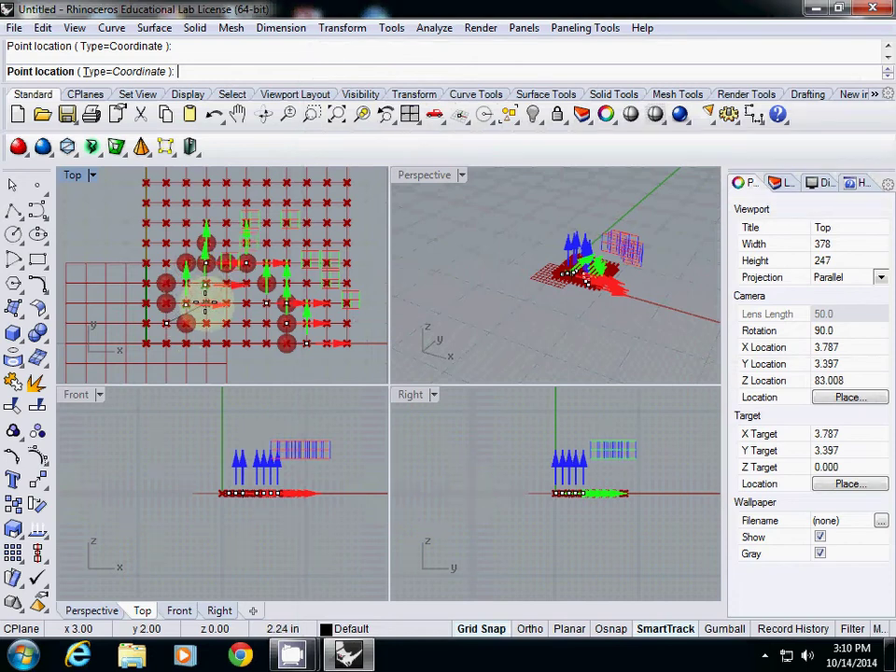
left_click(207, 303)
left_click(227, 323)
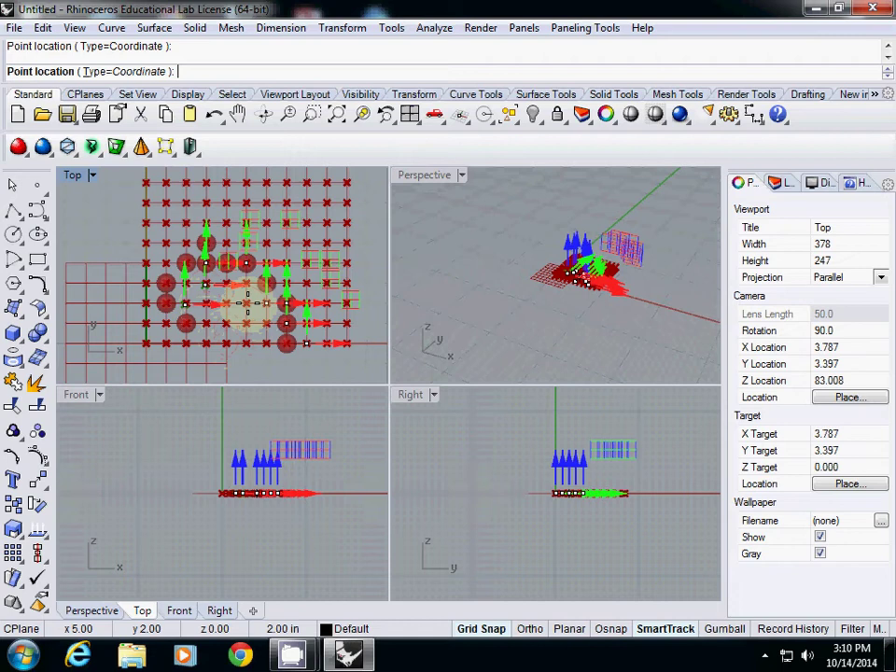
left_click(248, 304)
left_click(264, 263)
left_click(286, 242)
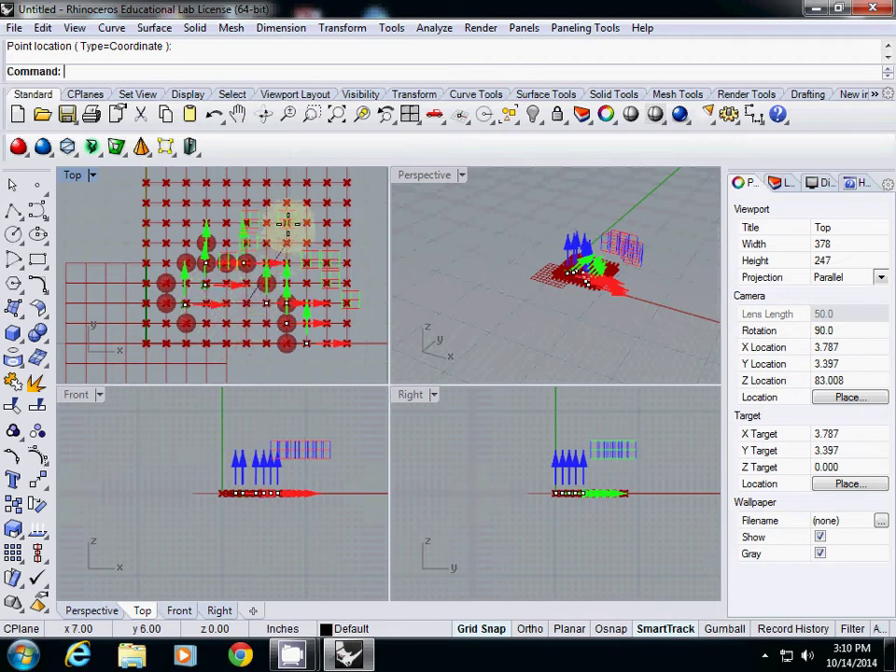
key("Return")
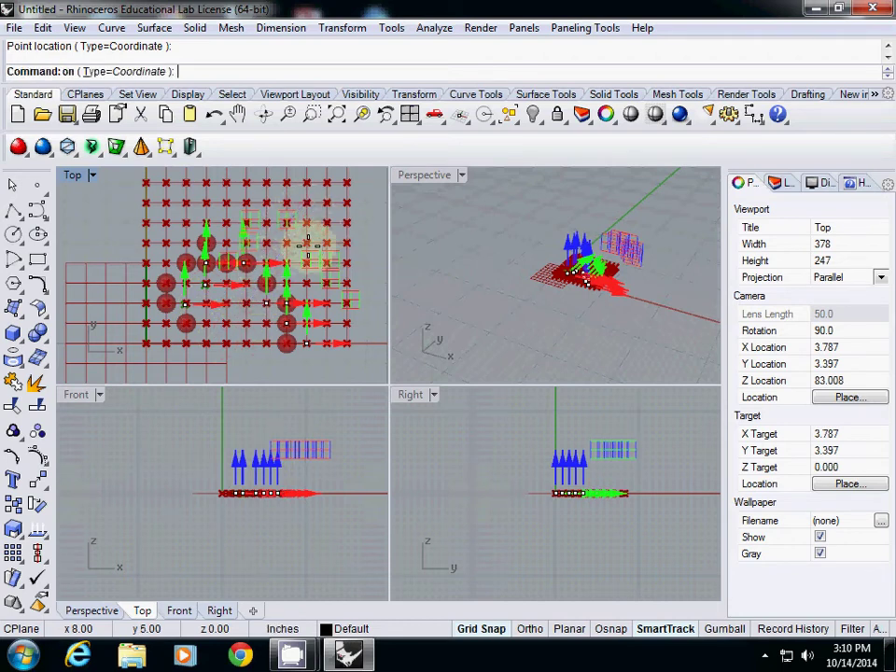
Keep the Top view visible and scrub the number slider feeding Discrete Time from 6 towards higher values to follow the new pattern.
right_click_drag(495, 345, 490, 411)
scroll(490, 417, "down", 4)
scroll(492, 418, "up", 5)
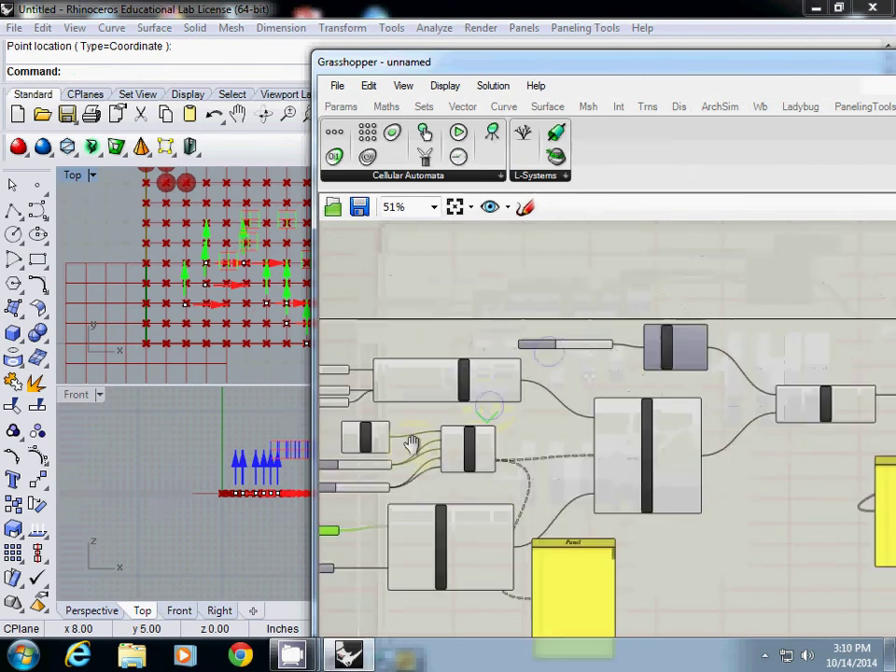
left_click_drag(387, 68, 474, 83)
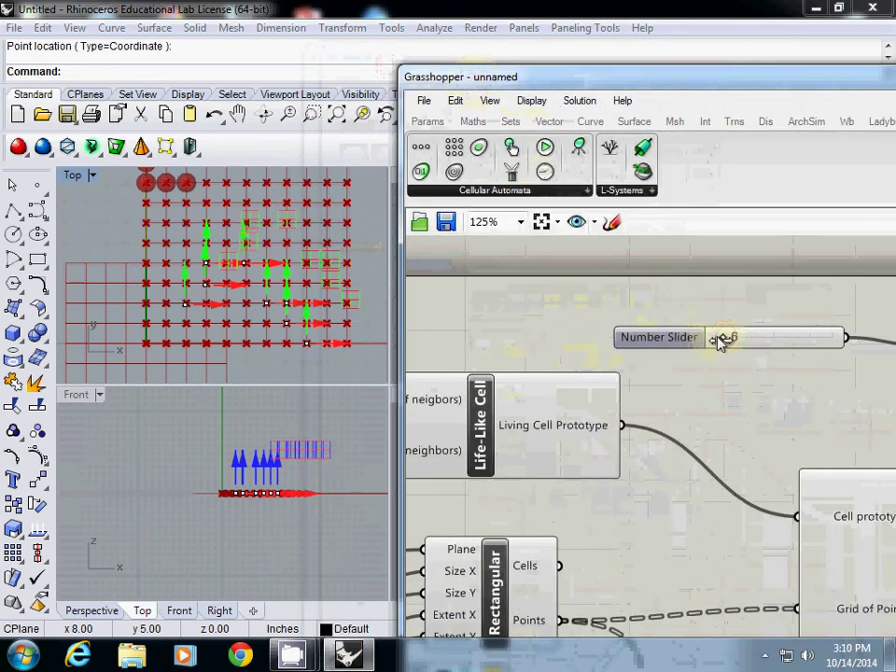
left_click_drag(720, 341, 840, 337)
Spread the Born and Survive Rules sliders apart and connect the slider with value 2 to Born Rules as an additional input.
right_click_drag(449, 414, 737, 367)
scroll(665, 393, "down", 2)
scroll(514, 383, "up", 2)
right_click_drag(514, 384, 587, 387)
middle_click(587, 387)
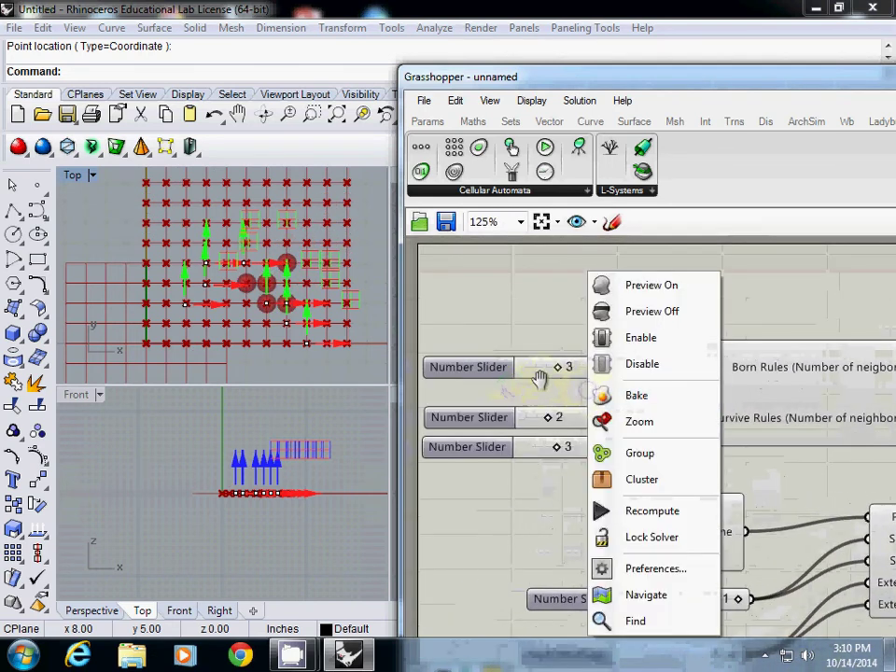
left_click(560, 371)
left_click_drag(562, 372, 560, 328)
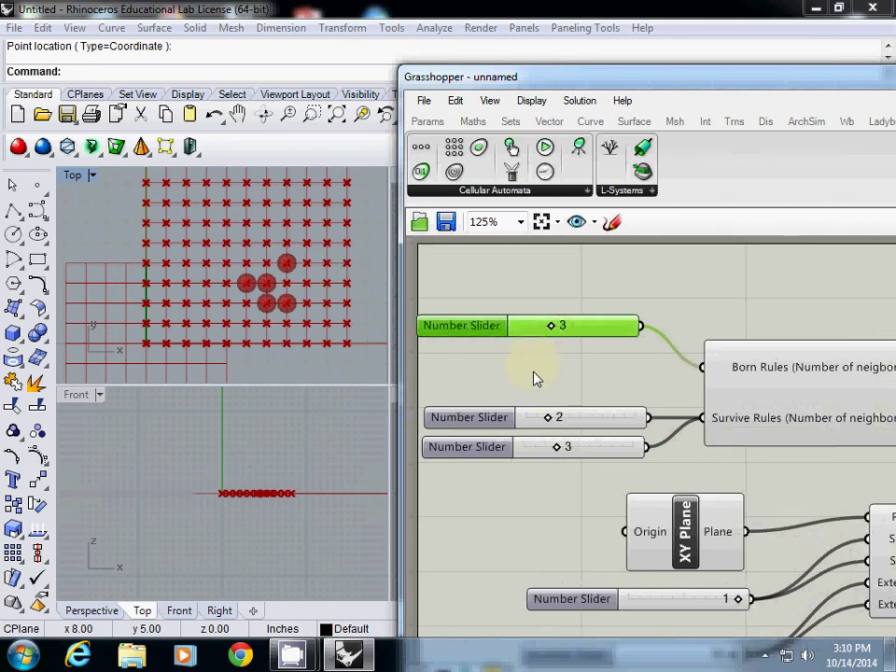
left_click_drag(605, 415, 591, 391)
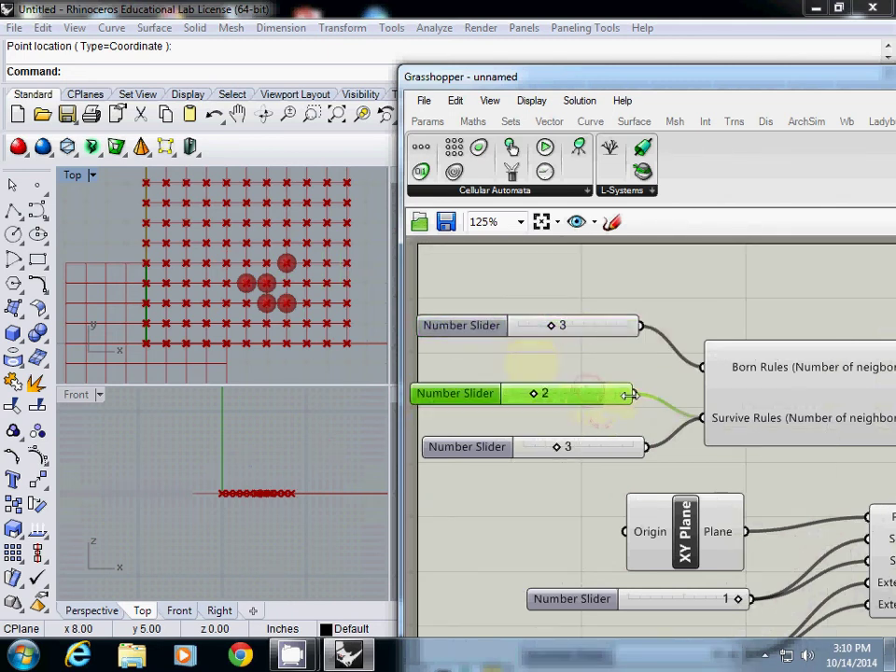
left_click_drag(647, 390, 699, 369)
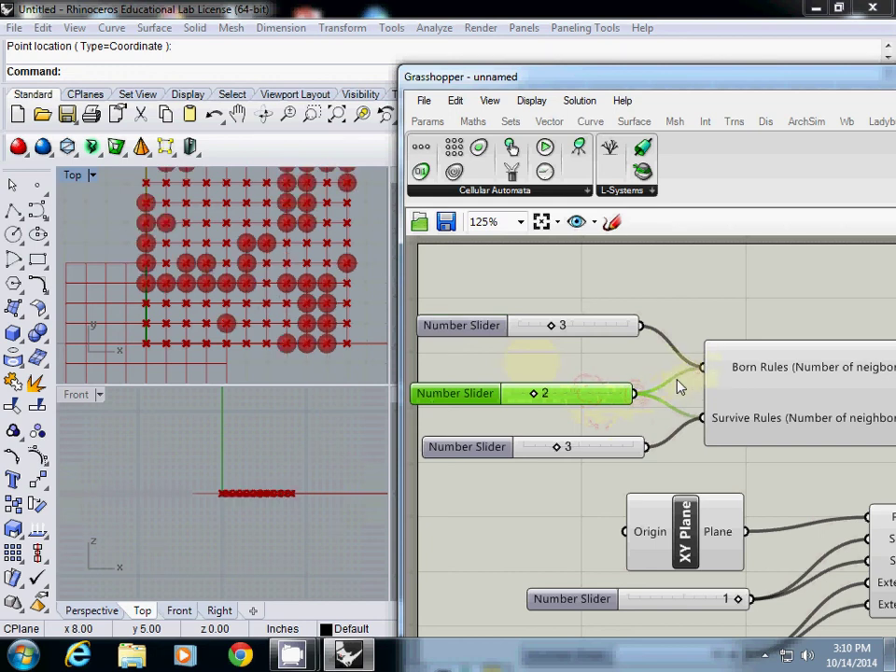
Scrub the number slider feeding Discrete Time back to lower values to watch the pattern evolve under the extended Born Rules.
right_click_drag(645, 383, 602, 417)
scroll(602, 416, "down", 4)
scroll(737, 375, "up", 2)
right_click_drag(737, 375, 596, 376)
scroll(698, 374, "up", 1)
right_click_drag(765, 410, 697, 395)
left_click_drag(742, 374, 682, 379)
scroll(654, 387, "down", 4)
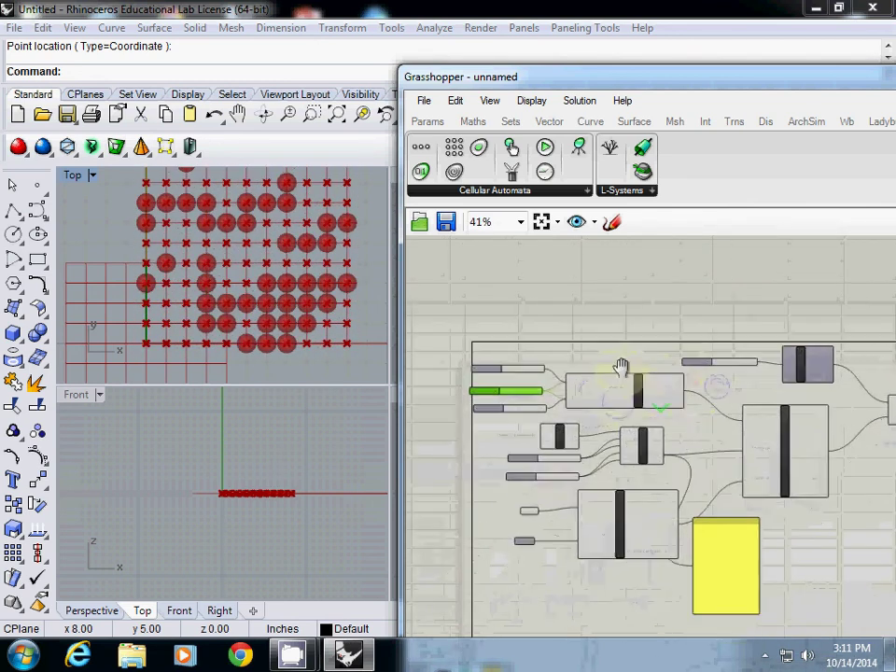
left_click_drag(612, 77, 359, 55)
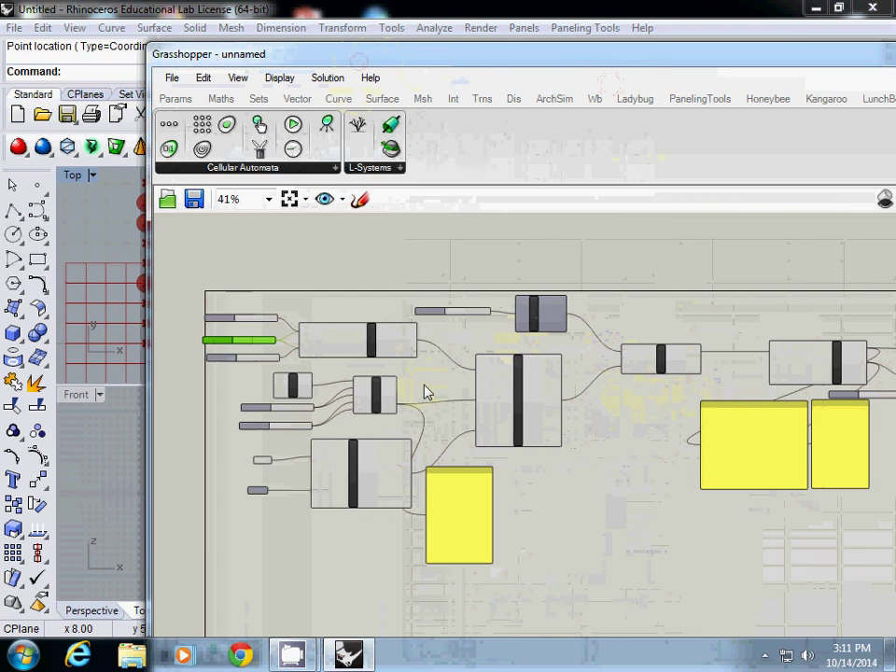
right_click_drag(566, 362, 401, 338)
right_click_drag(793, 376, 660, 393)
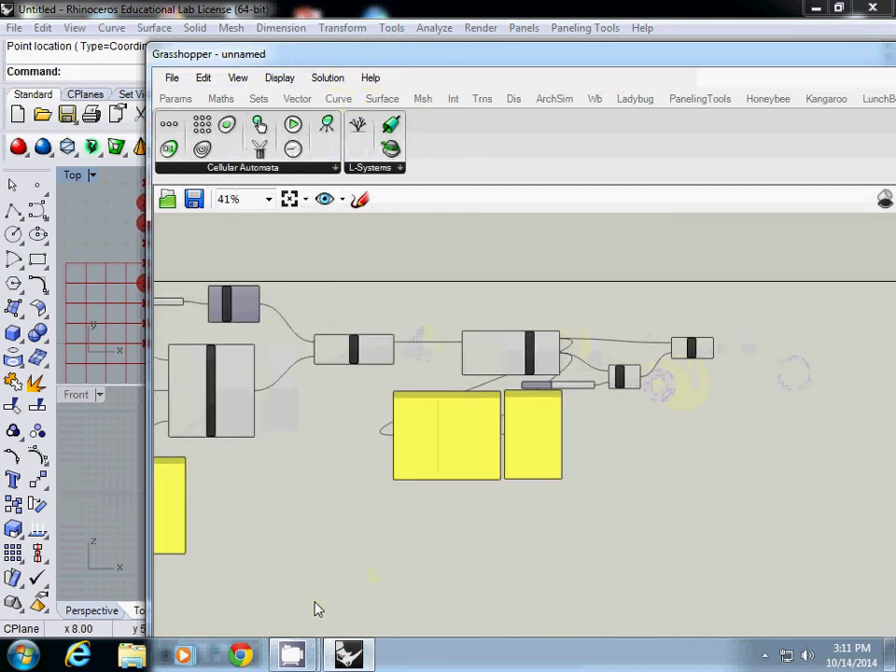
mouse_move(291, 653)
left_click(244, 546)
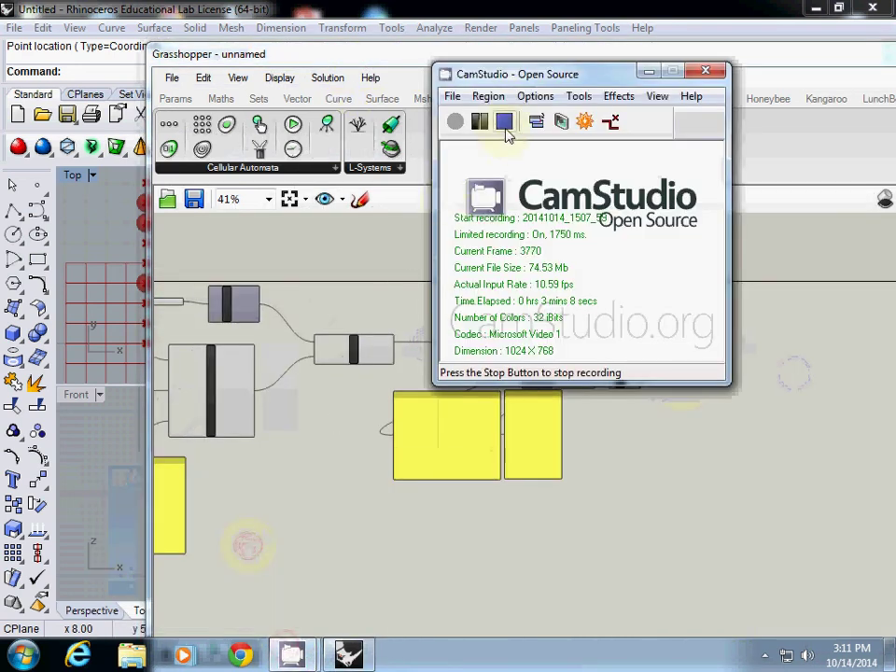